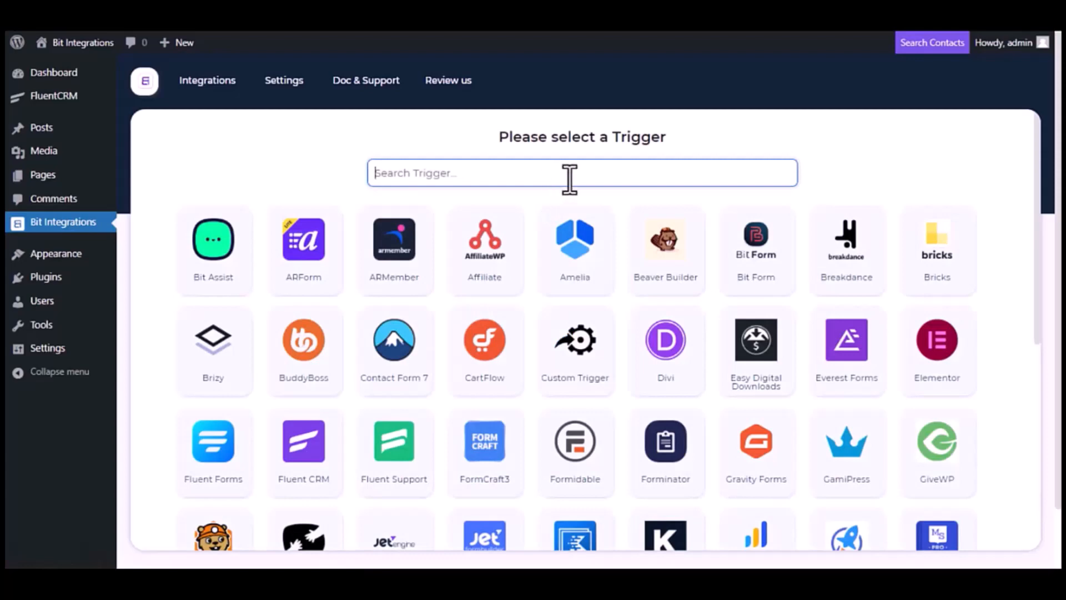
# Choose Fluent CRM's 'A contact is create' event as the integration trigger
pyautogui.write('Flu')
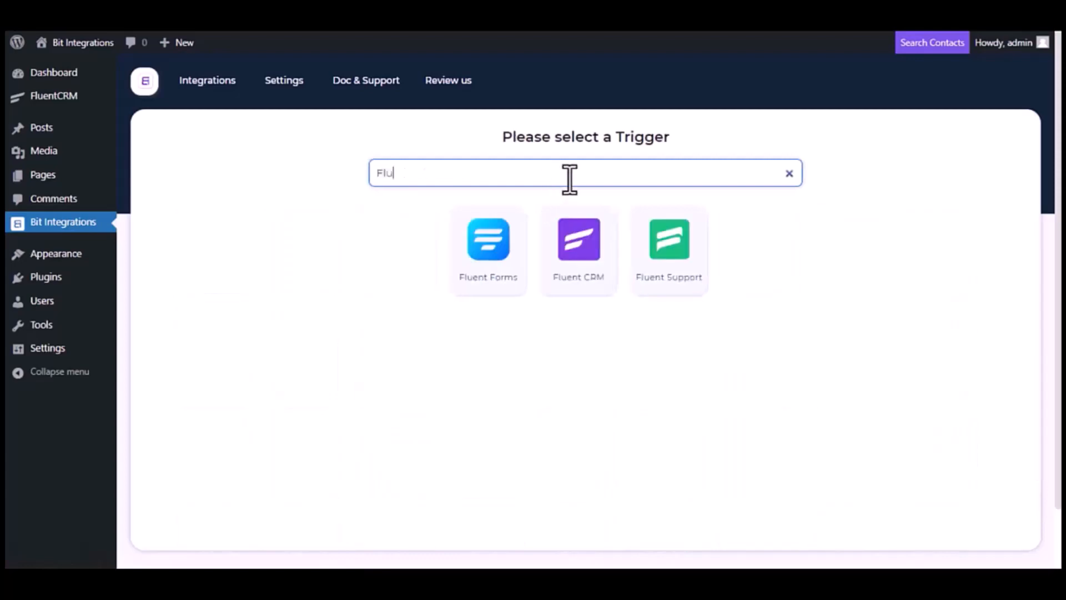
pyautogui.write('ent CRM')
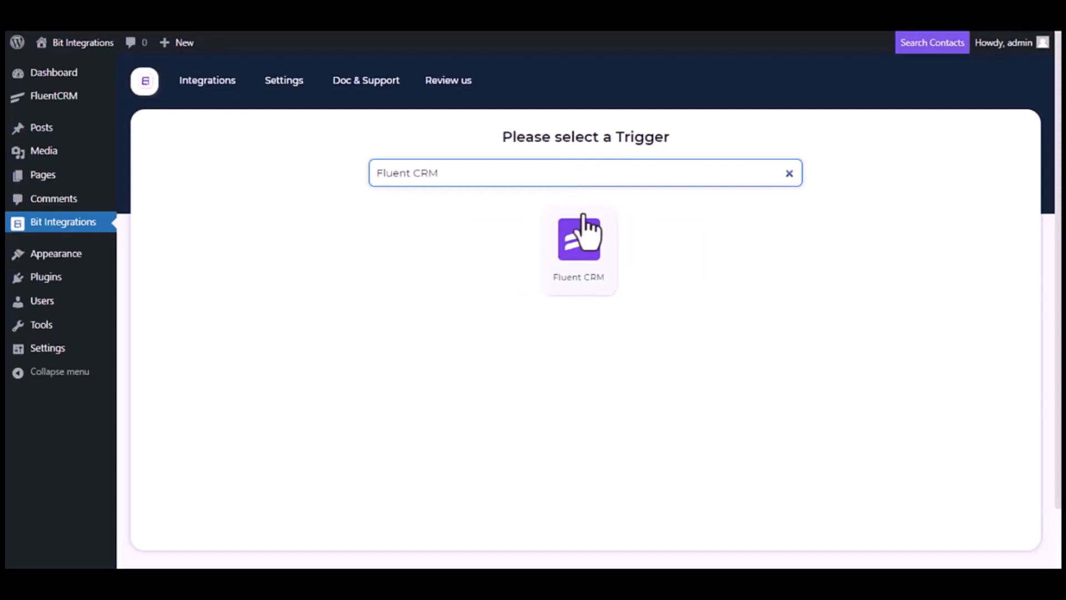
pyautogui.click(589, 262)
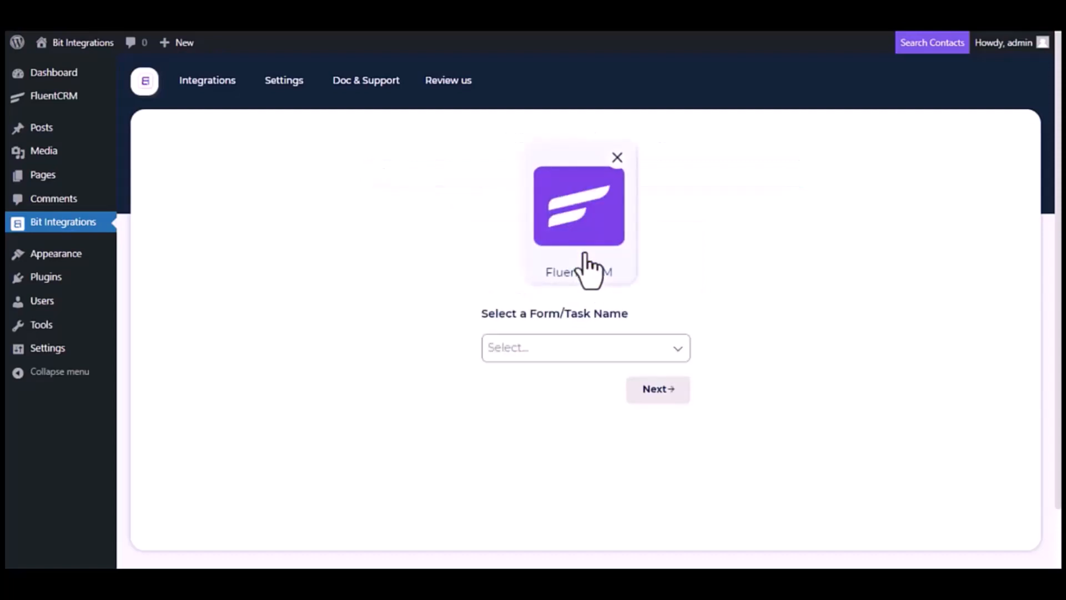
pyautogui.click(597, 349)
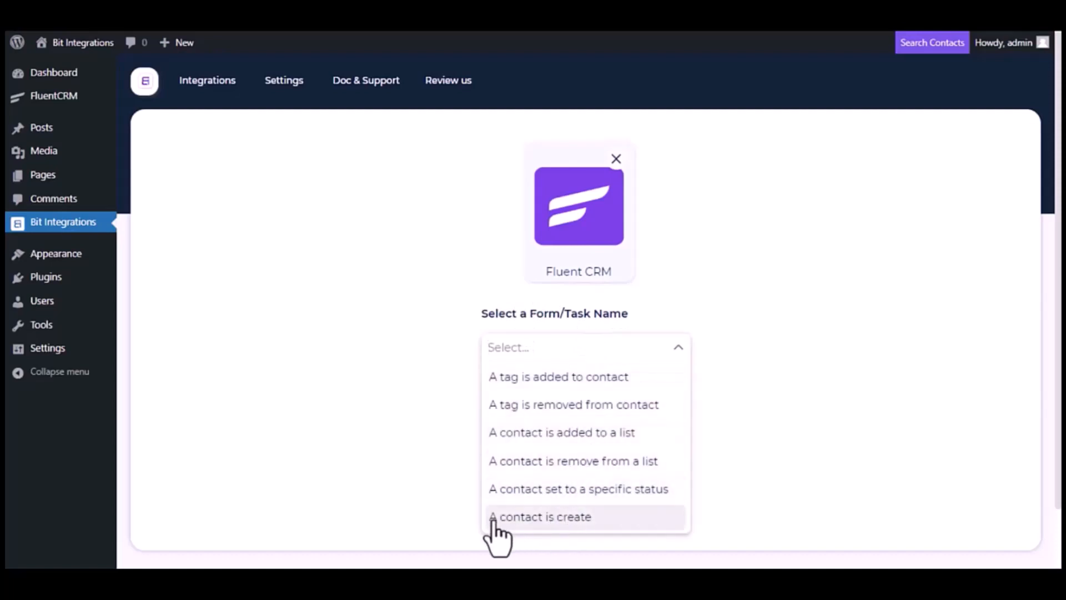
pyautogui.click(551, 522)
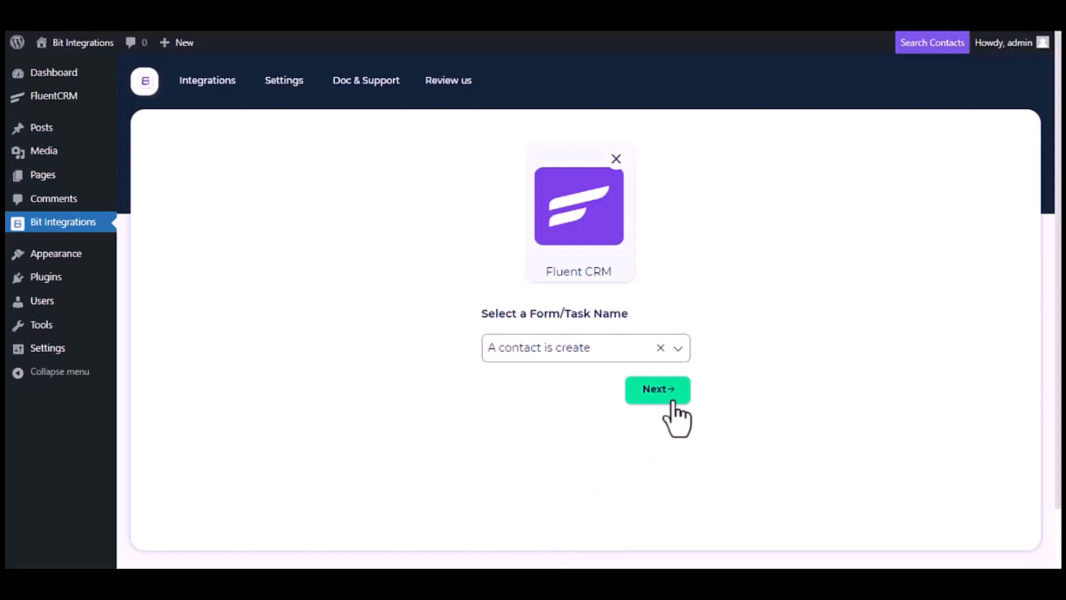
# Continue to the action stage and choose SureTriggers as the action app
pyautogui.click(658, 389)
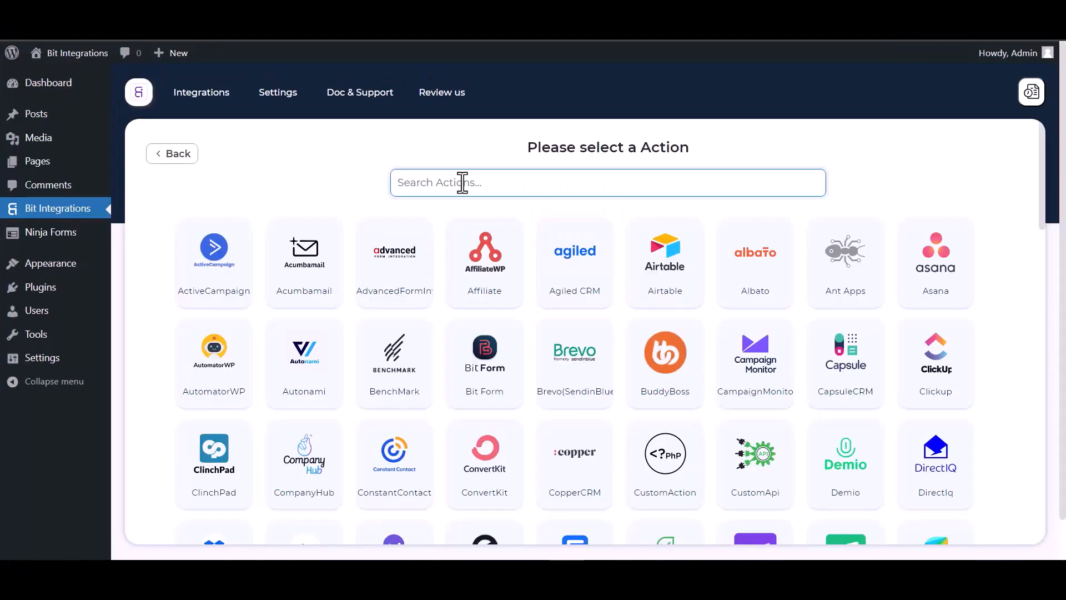
pyautogui.write('sure')
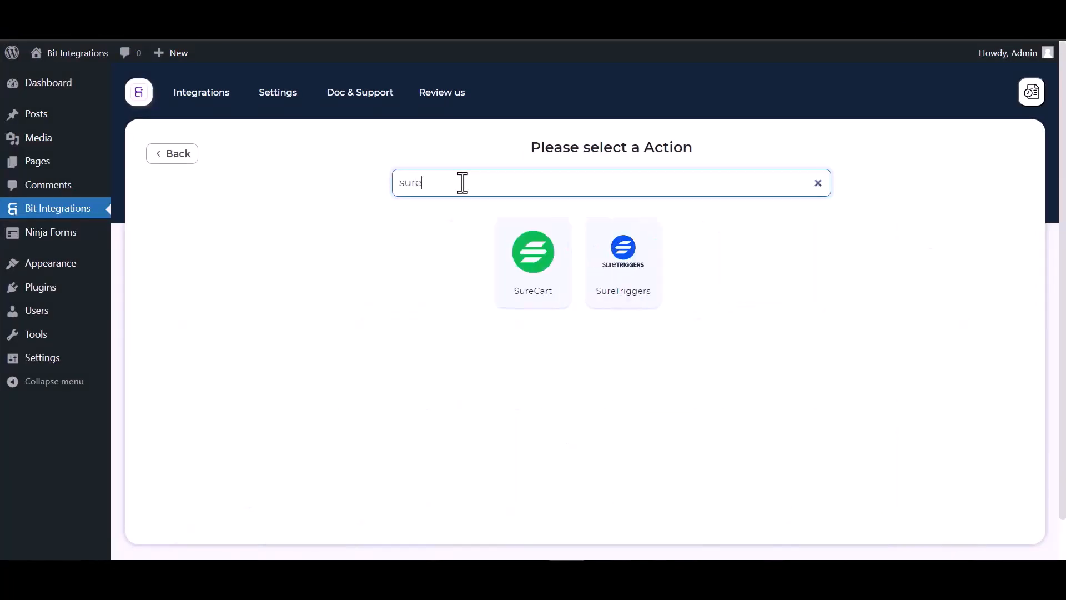
pyautogui.click(636, 272)
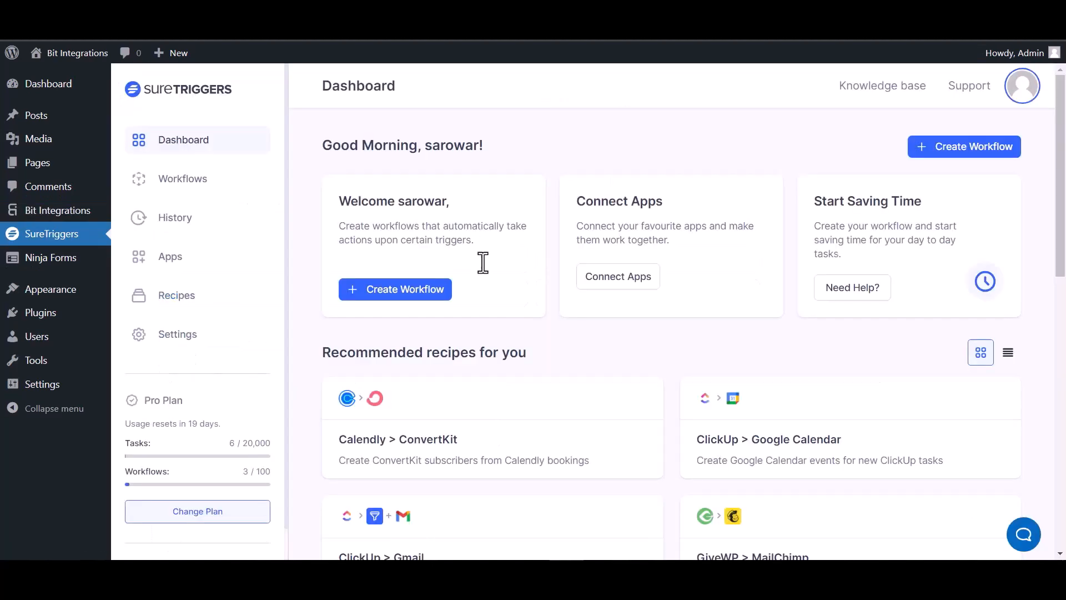
# Create a SureTriggers workflow named 'Bit Integrations' and start building it
pyautogui.click(948, 149)
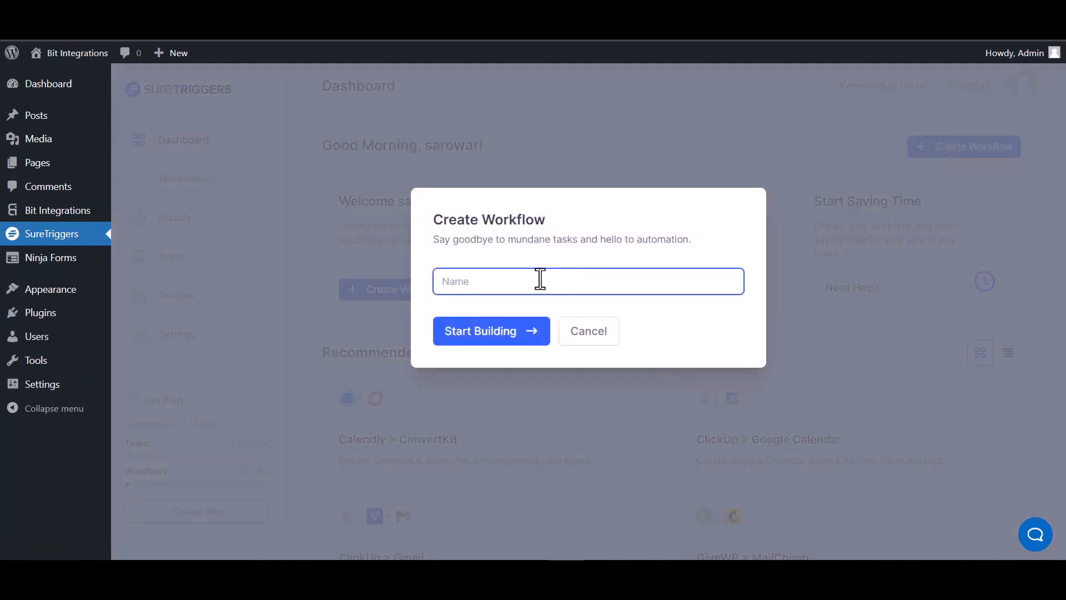
pyautogui.write('Bit Integrations')
pyautogui.click(498, 336)
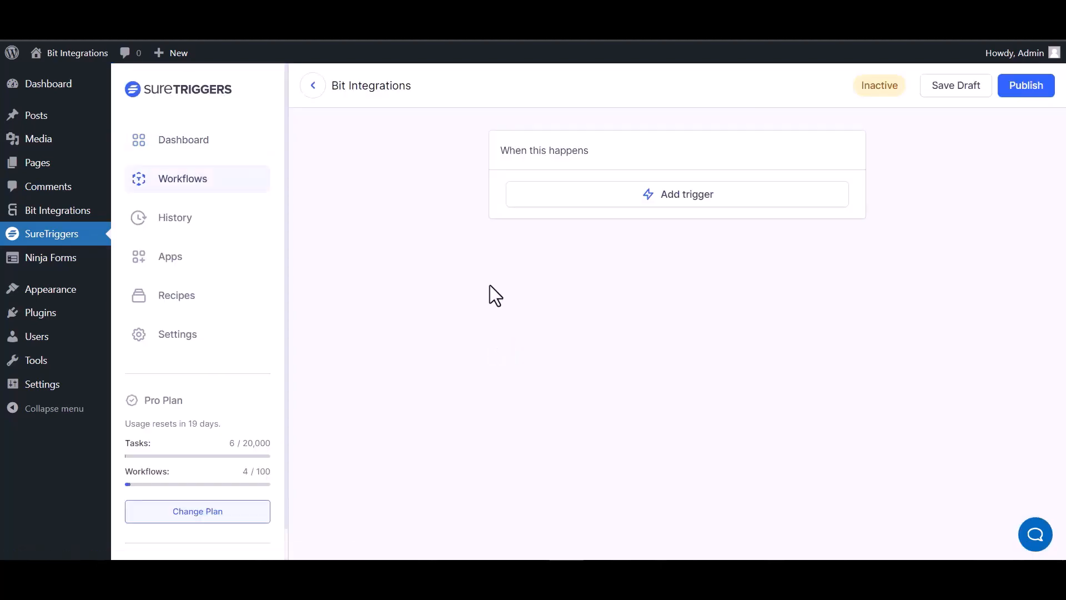
# Add a Webhooks Catch Webhook trigger and copy its generated webhook URL
pyautogui.click(701, 203)
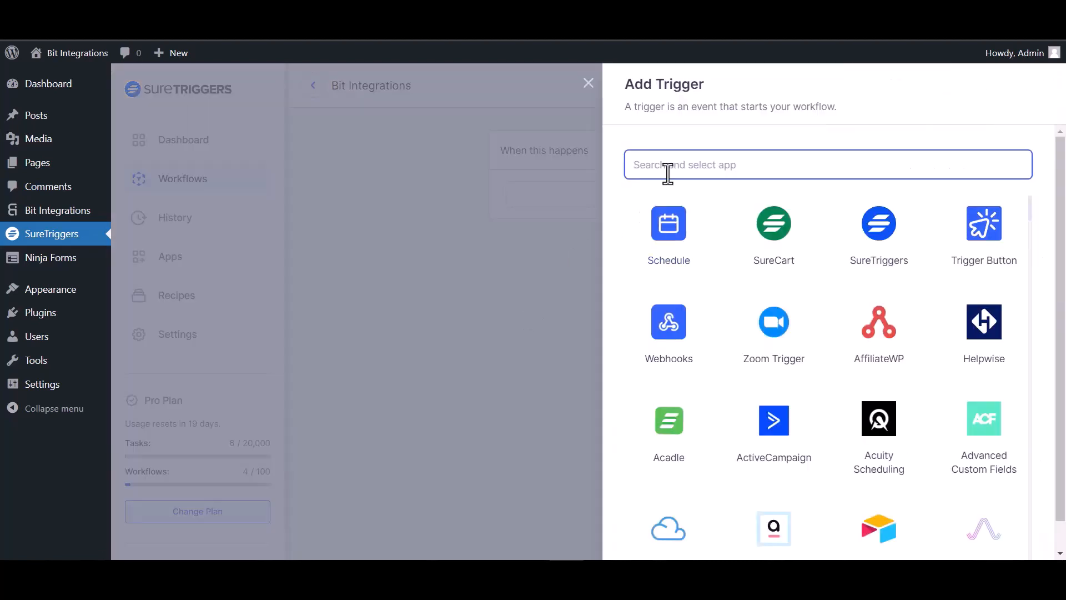
pyautogui.write('web')
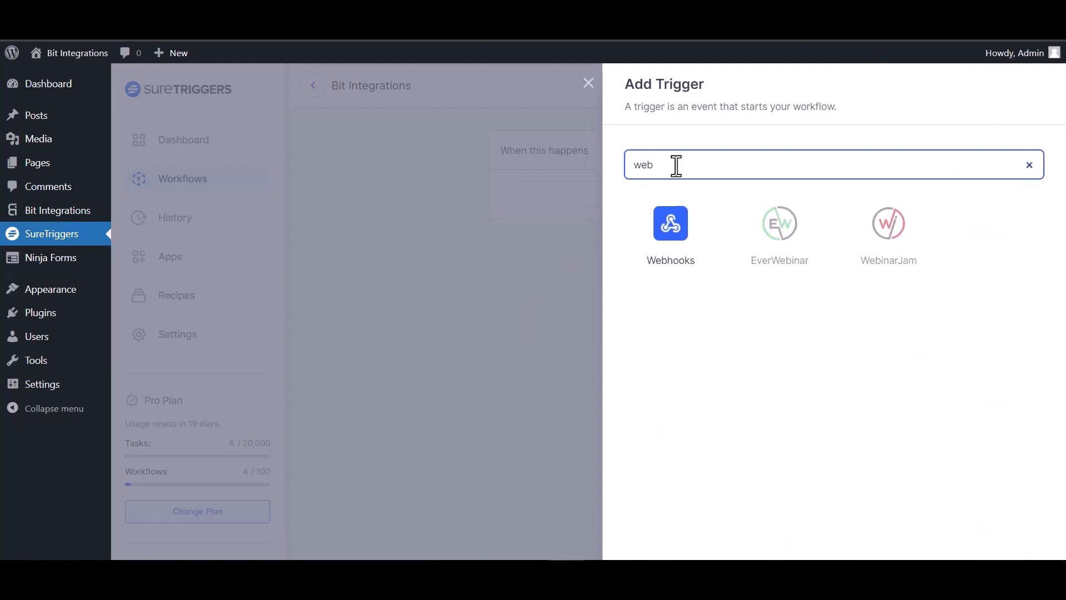
pyautogui.click(684, 246)
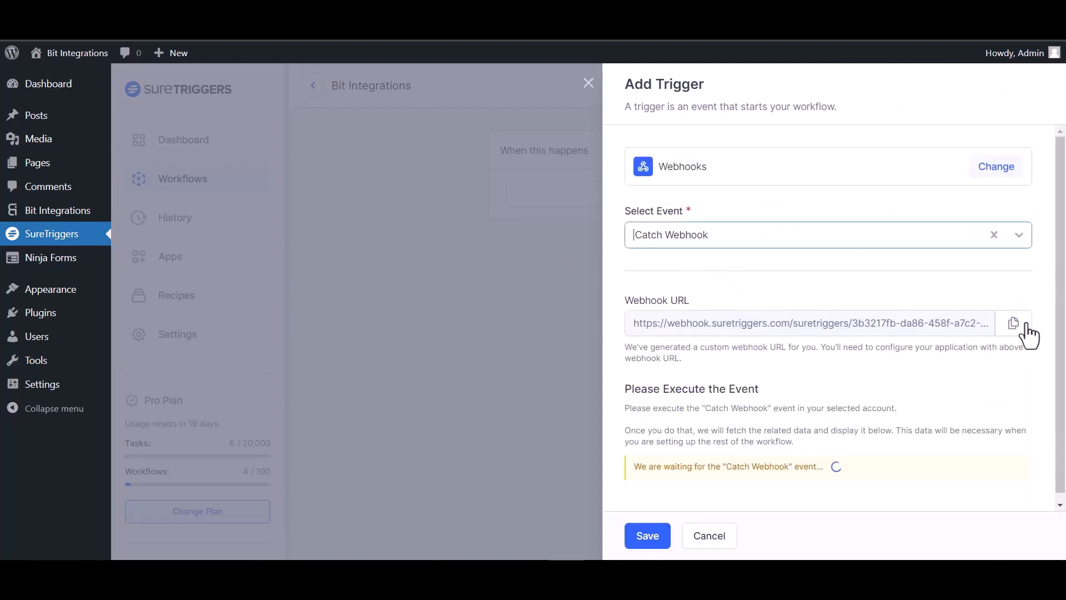
pyautogui.click(1016, 324)
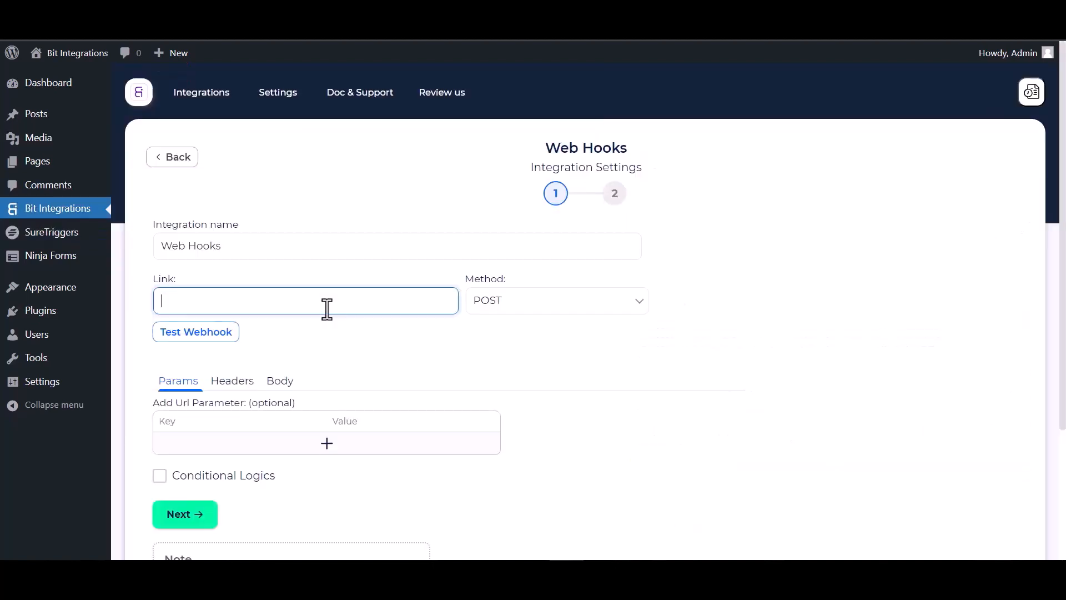
# Paste the SureTriggers URL as the Link, send all data as application/json, and test the webhook
pyautogui.hotkey('ctrl', 'v')
pyautogui.click(281, 382)
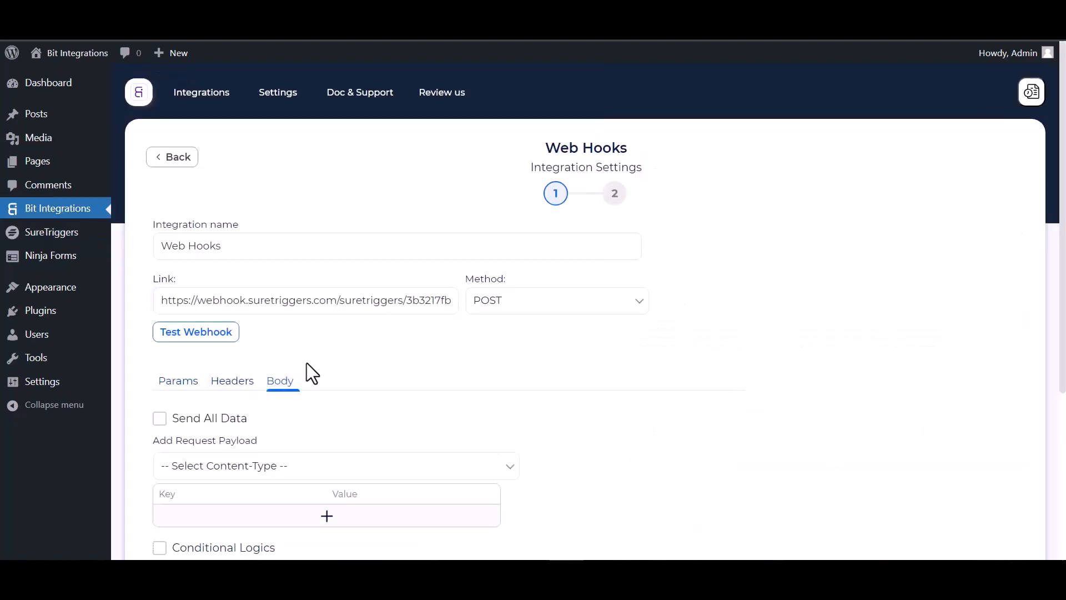
pyautogui.scroll(-3, 309, 374)
pyautogui.click(171, 285)
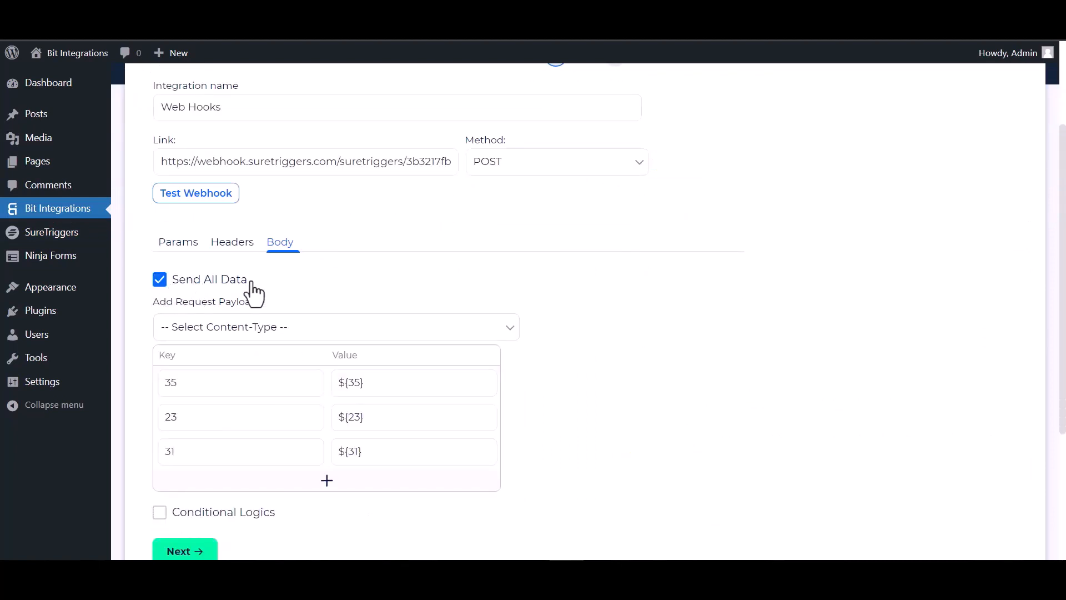
pyautogui.click(261, 327)
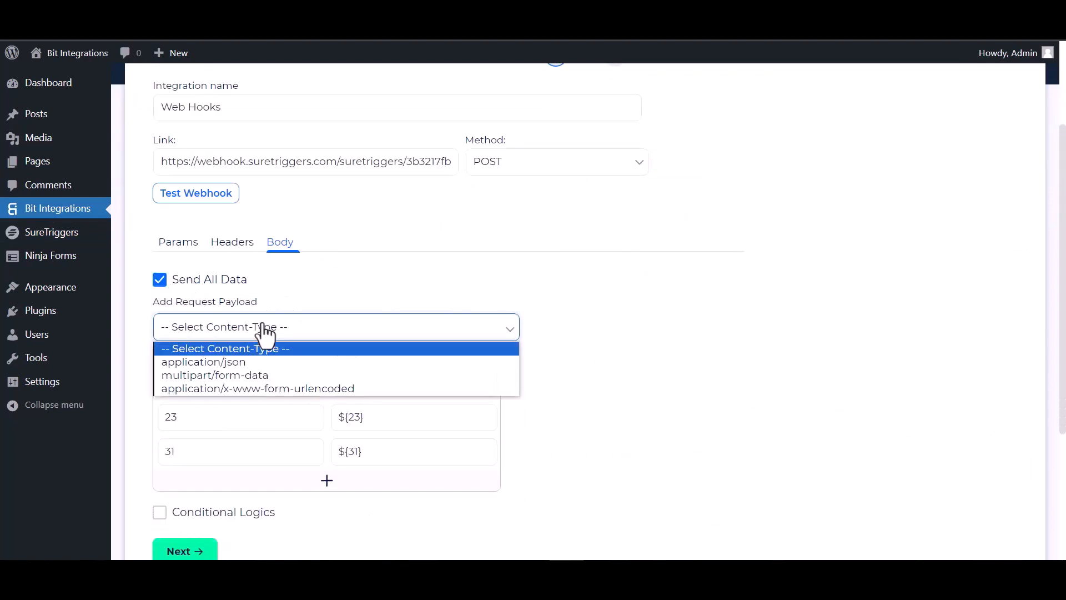
pyautogui.click(252, 363)
pyautogui.click(211, 200)
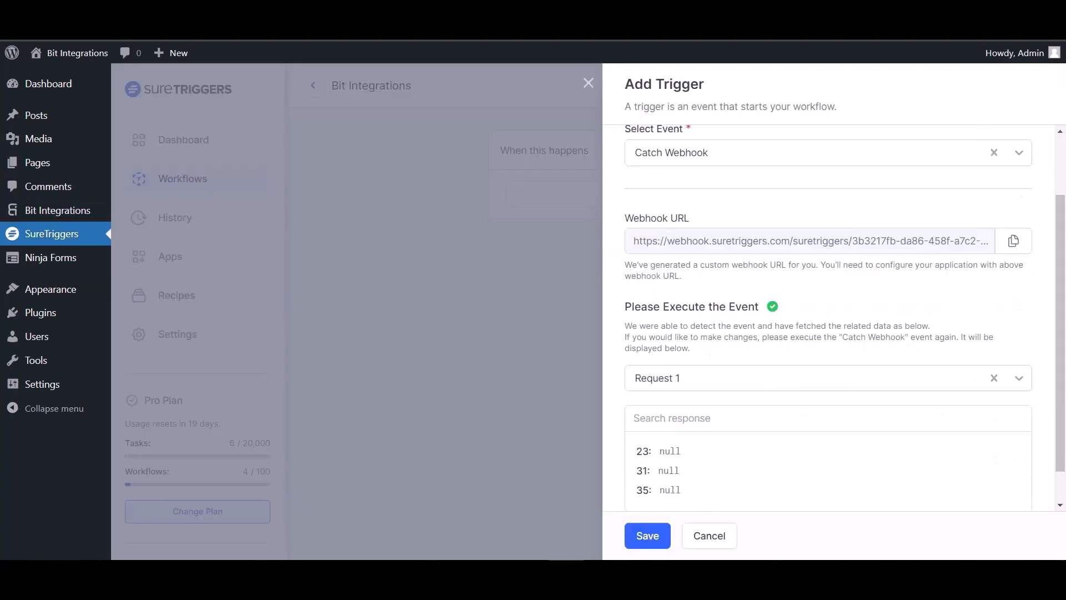
# Save the Catch Webhook trigger with the received Request 1 sample data
pyautogui.scroll(-1, 721, 389)
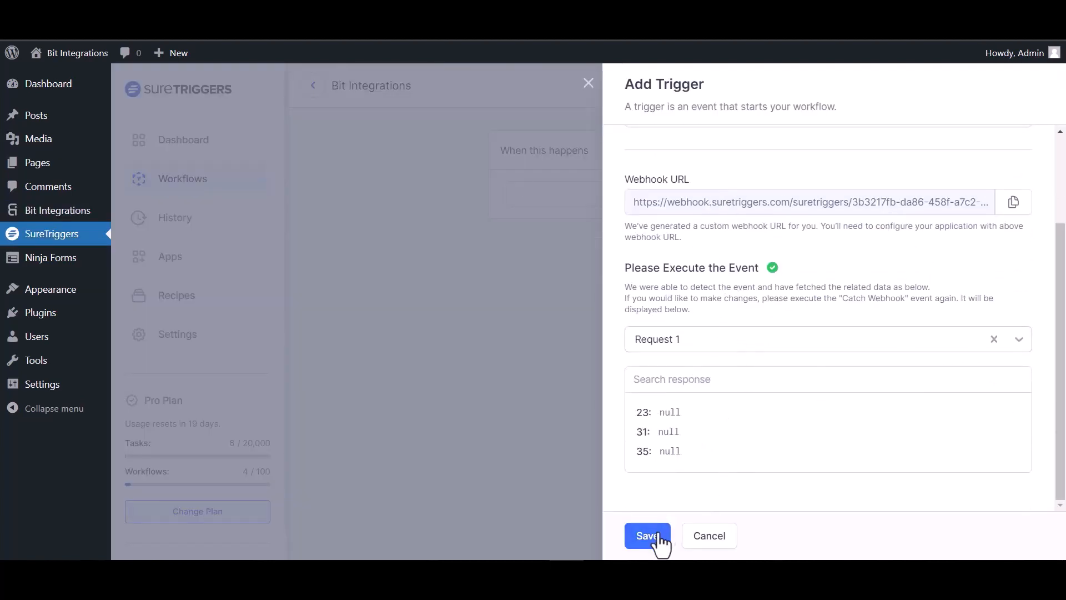
pyautogui.click(657, 536)
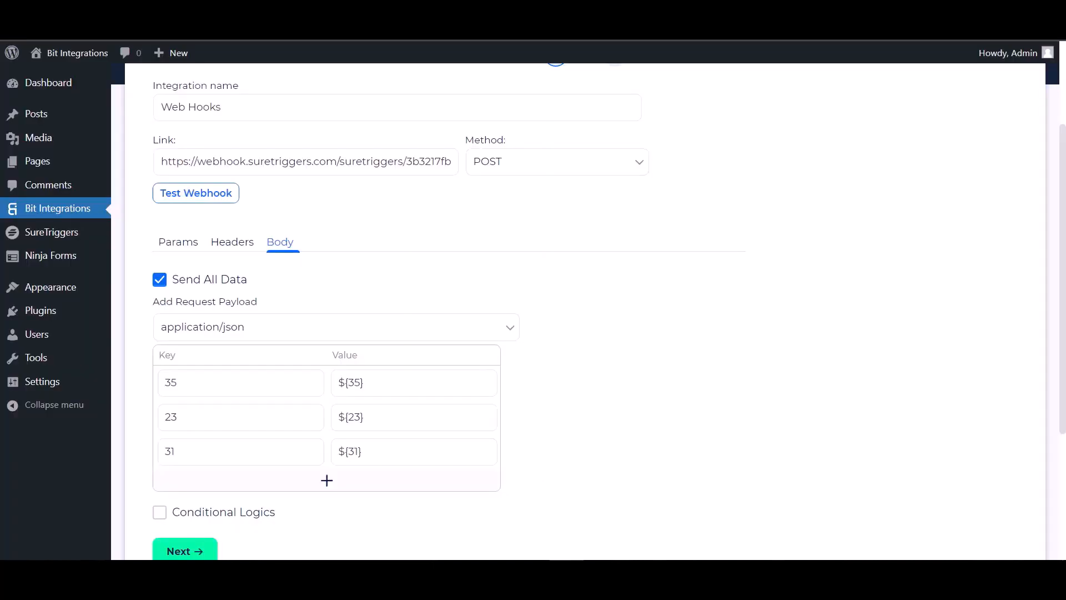
# Leave Conditional Logics off and Finish & Save the Web Hooks integration
pyautogui.scroll(-4, 161, 309)
pyautogui.click(159, 303)
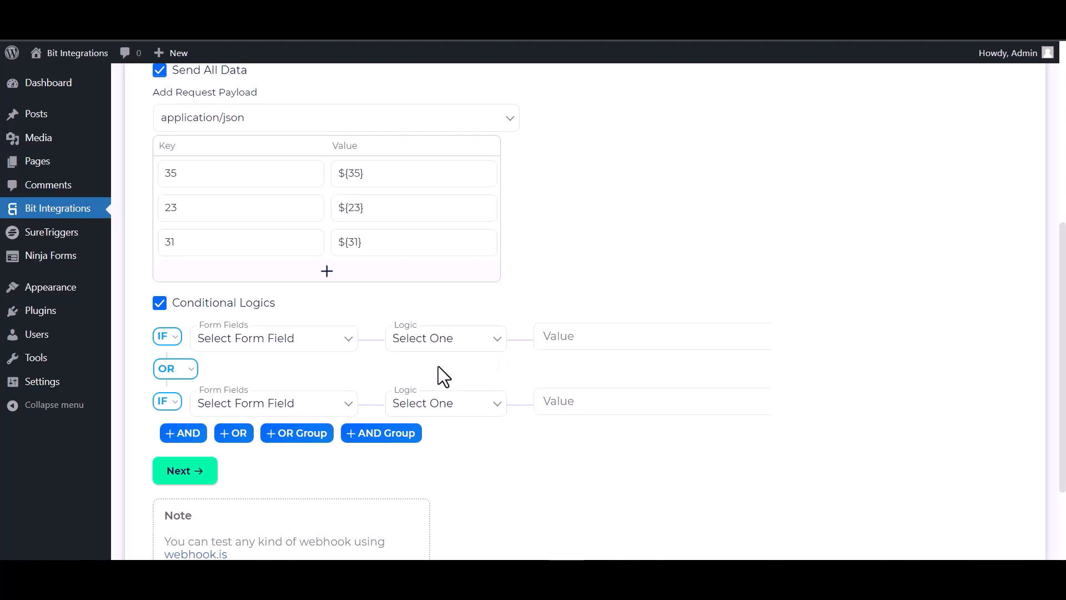
pyautogui.click(159, 302)
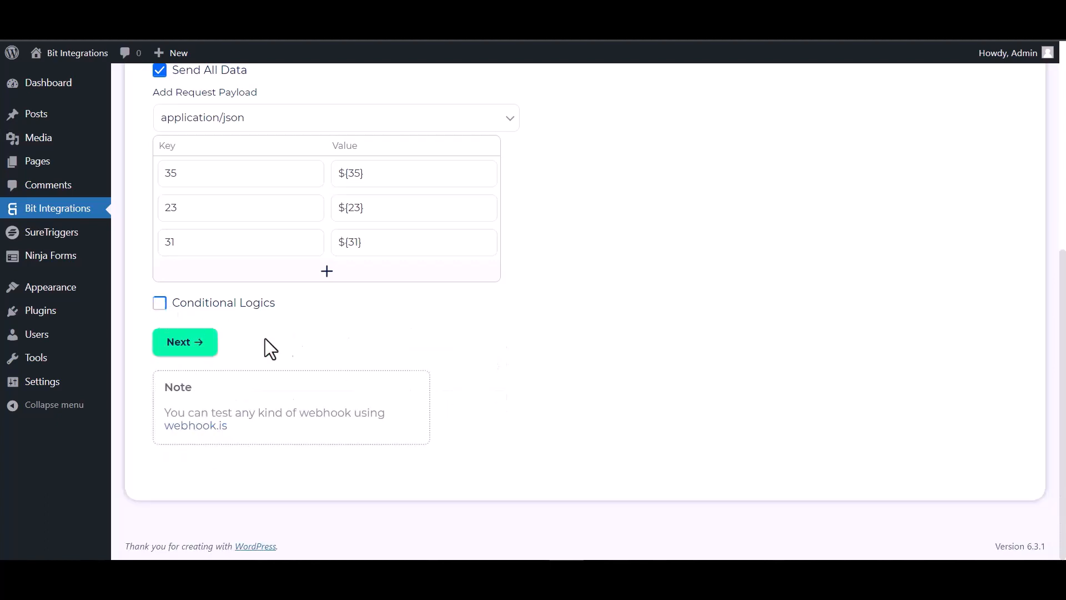
pyautogui.click(201, 351)
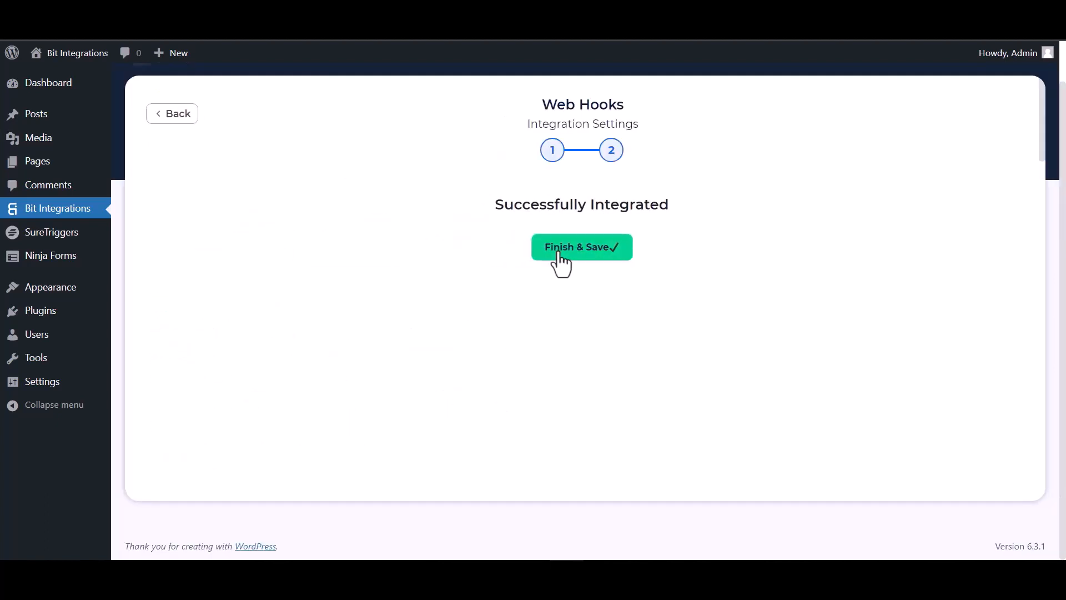
pyautogui.click(561, 258)
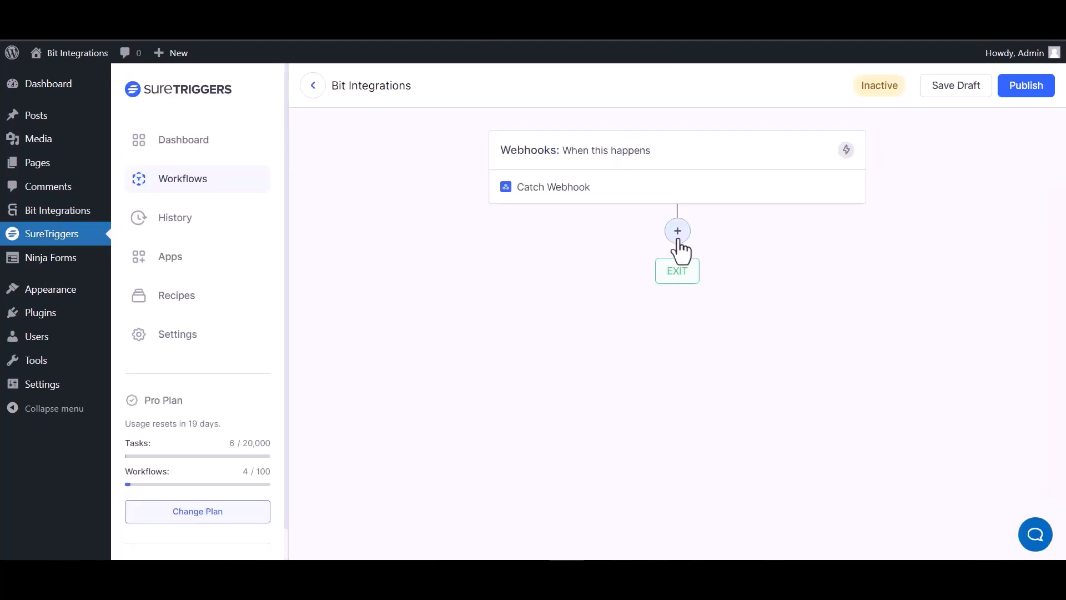
# Add an AirTable action with the Create Record event after the webhook trigger
pyautogui.click(677, 232)
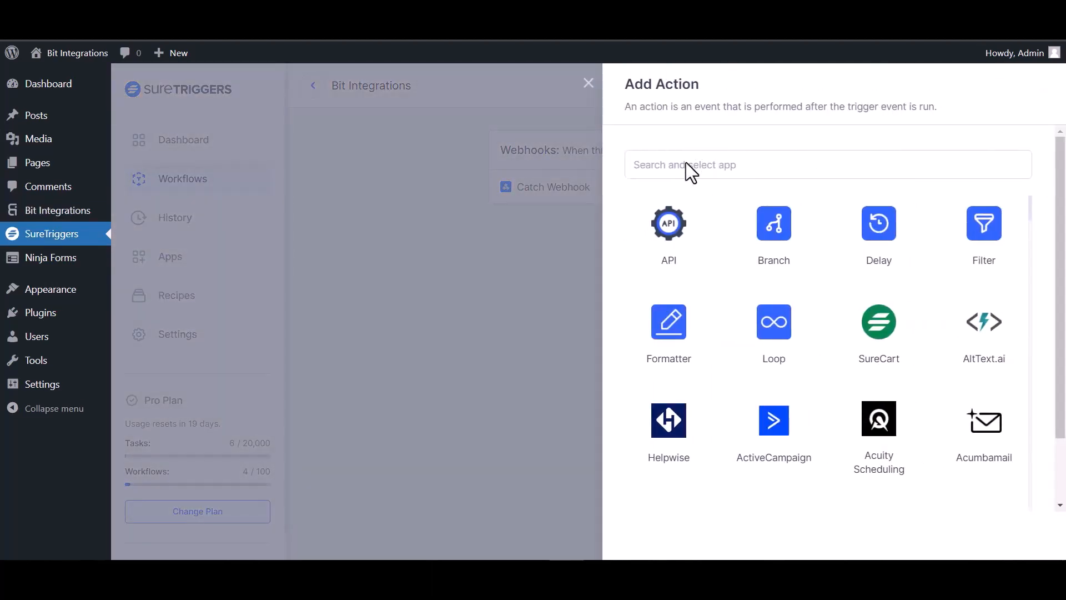
pyautogui.click(700, 169)
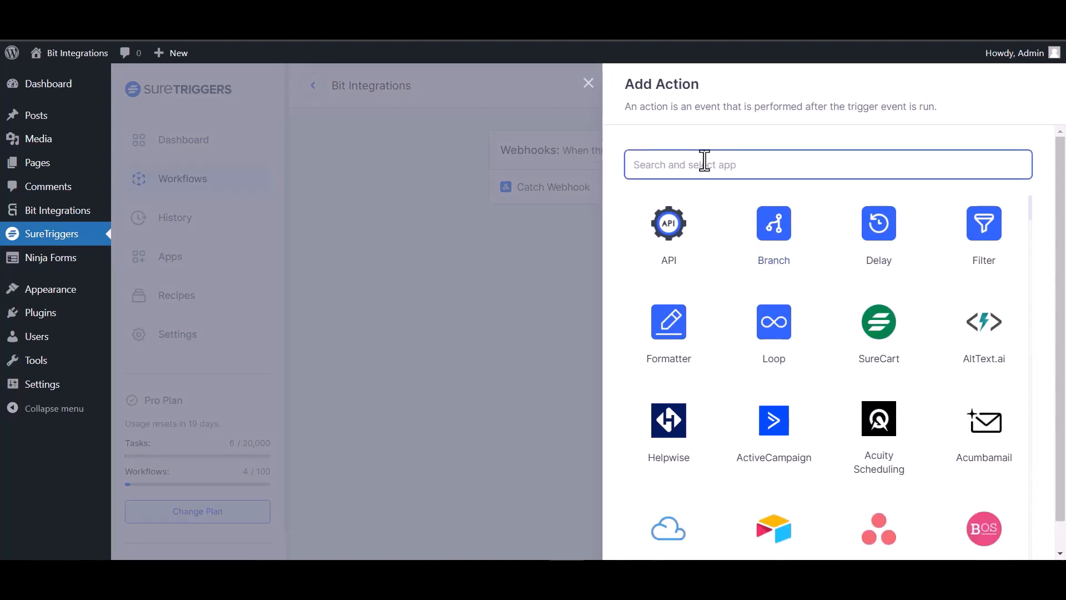
pyautogui.write('air')
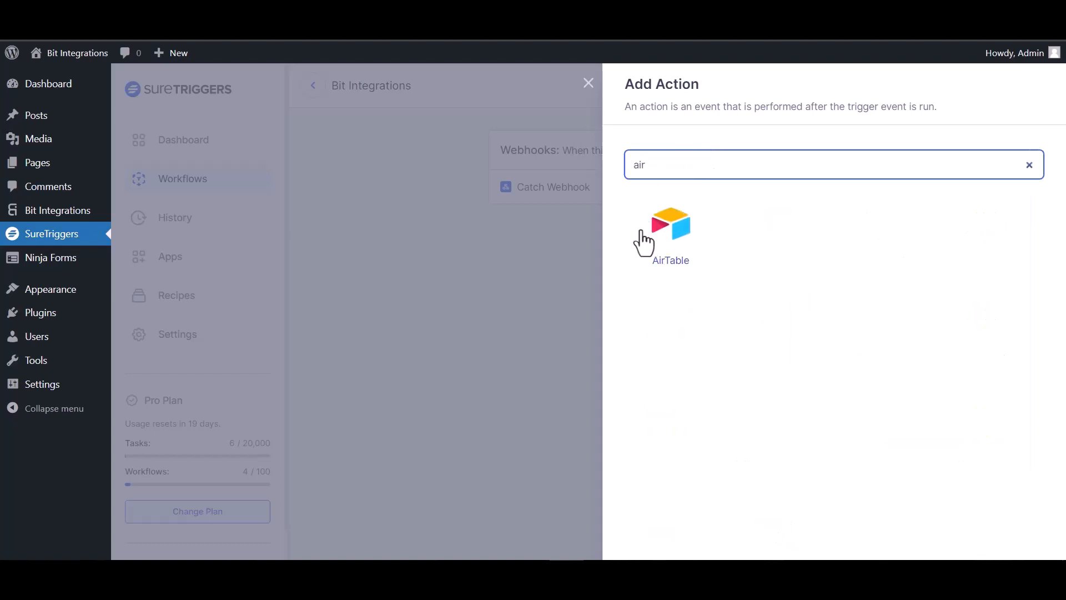
pyautogui.click(673, 242)
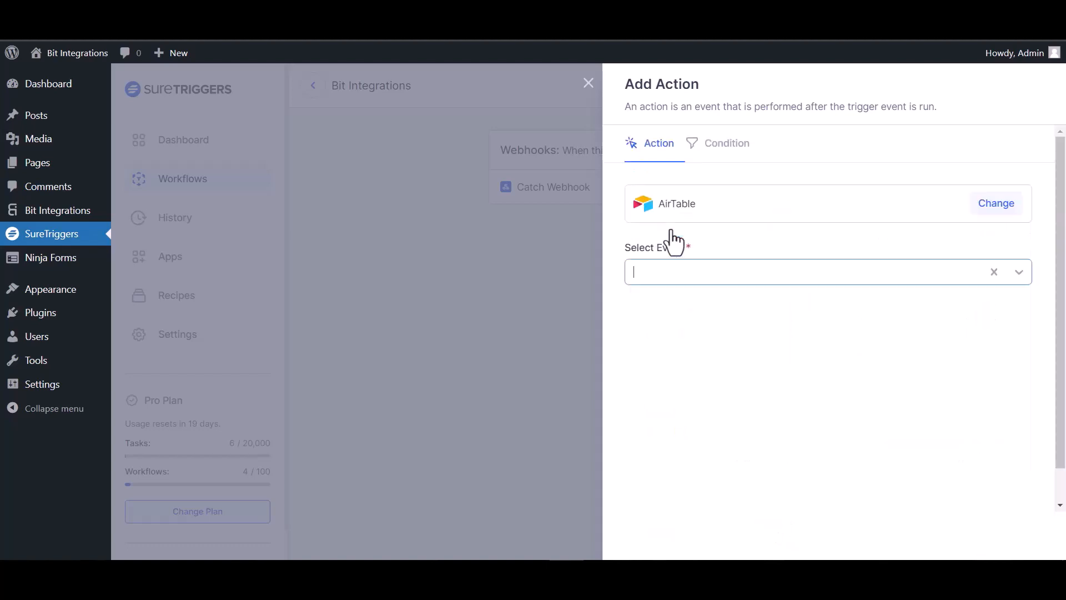
pyautogui.click(765, 274)
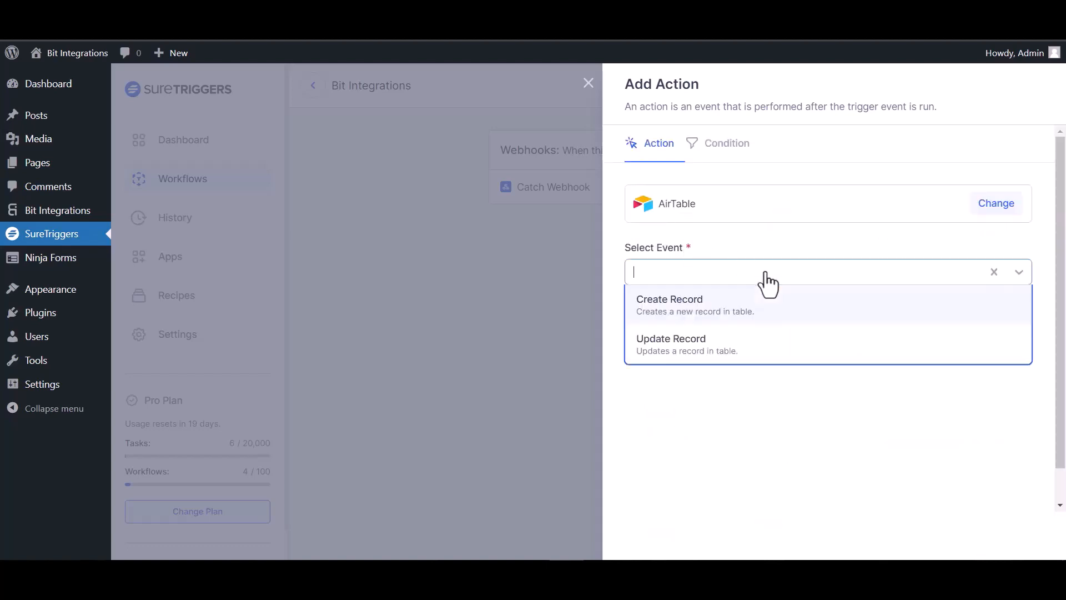
pyautogui.click(716, 310)
# Point the action at the first AirTable connection, the 'bit integration' base and Table 1
pyautogui.click(747, 340)
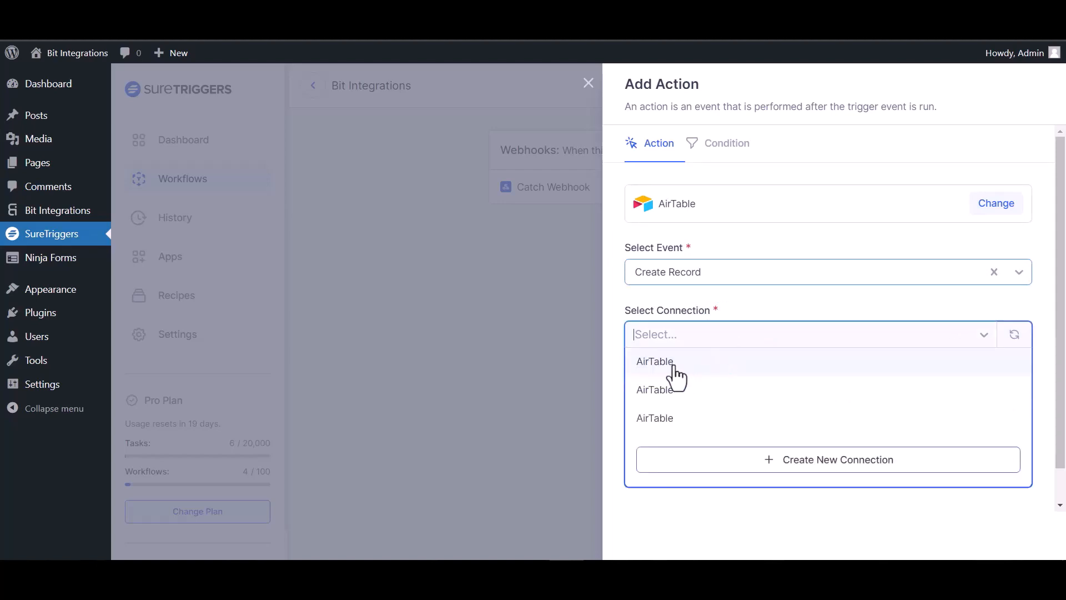
pyautogui.click(675, 369)
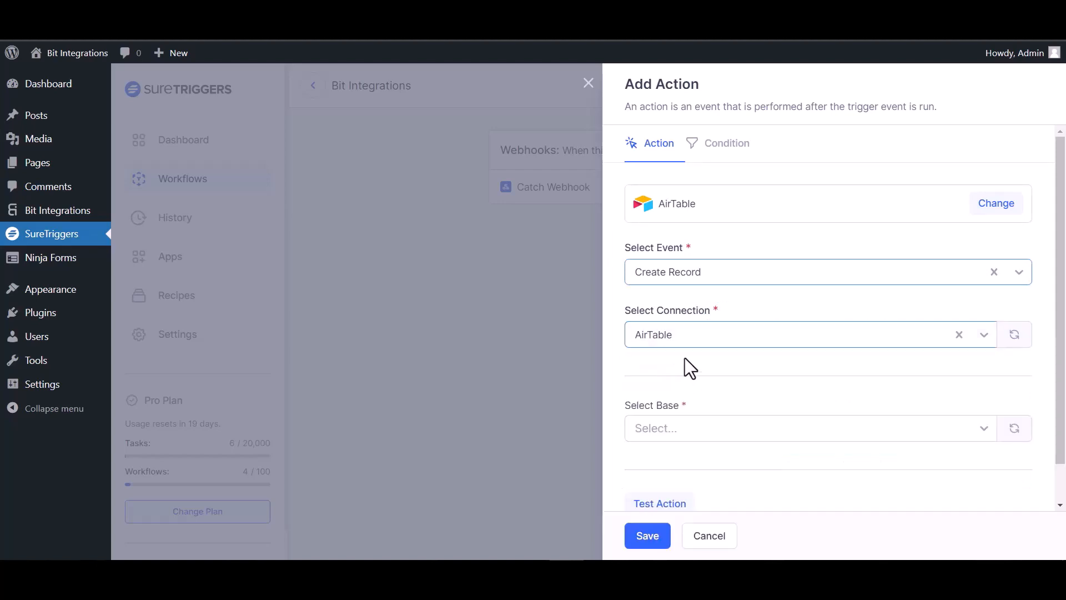
pyautogui.scroll(-1, 684, 357)
pyautogui.click(693, 384)
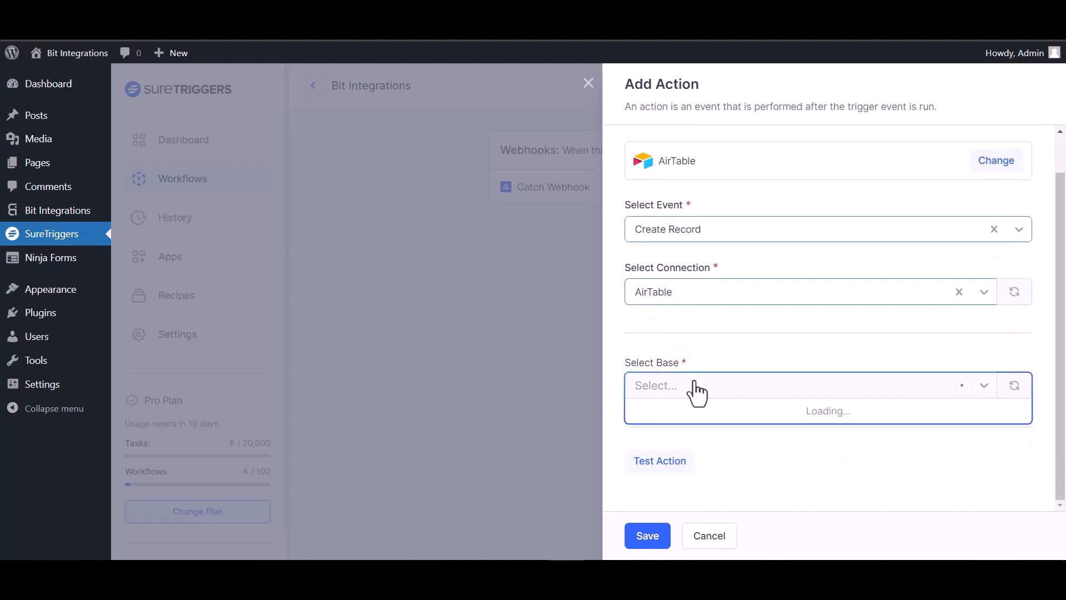
pyautogui.click(693, 409)
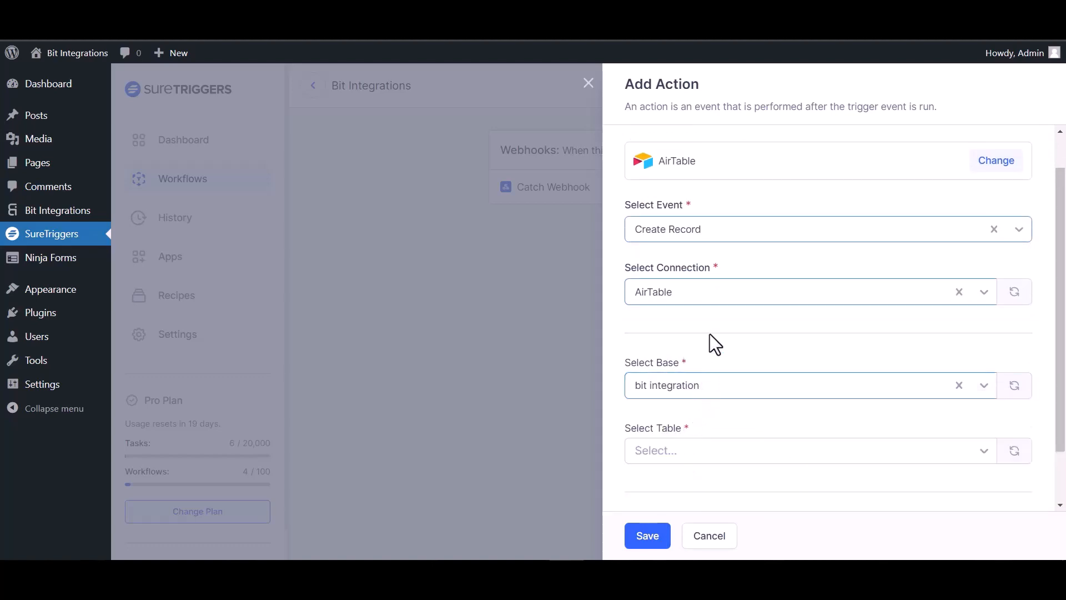
pyautogui.scroll(-1, 711, 327)
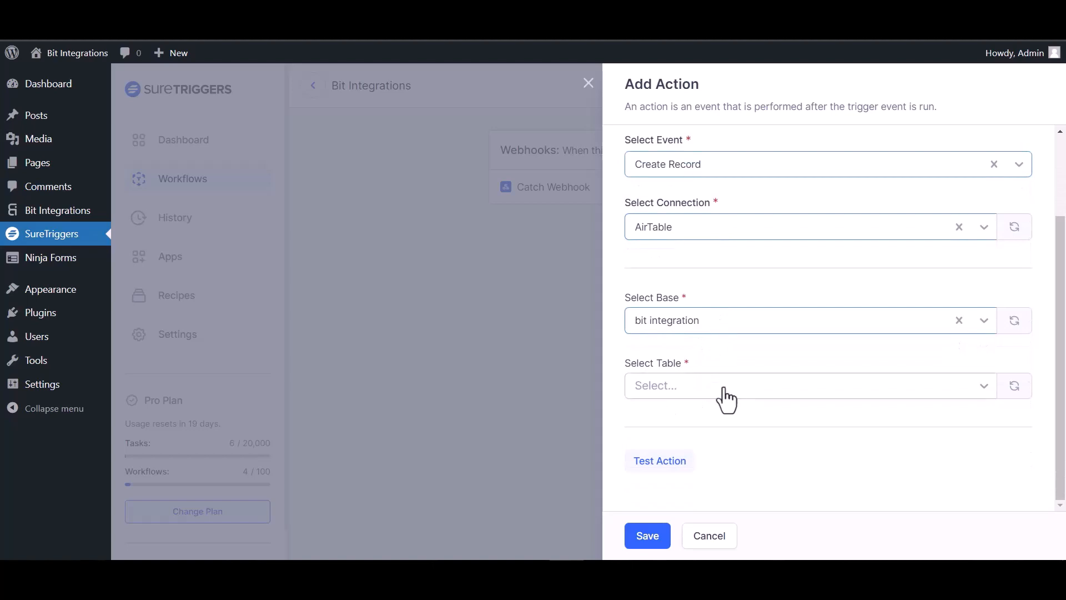
pyautogui.click(724, 388)
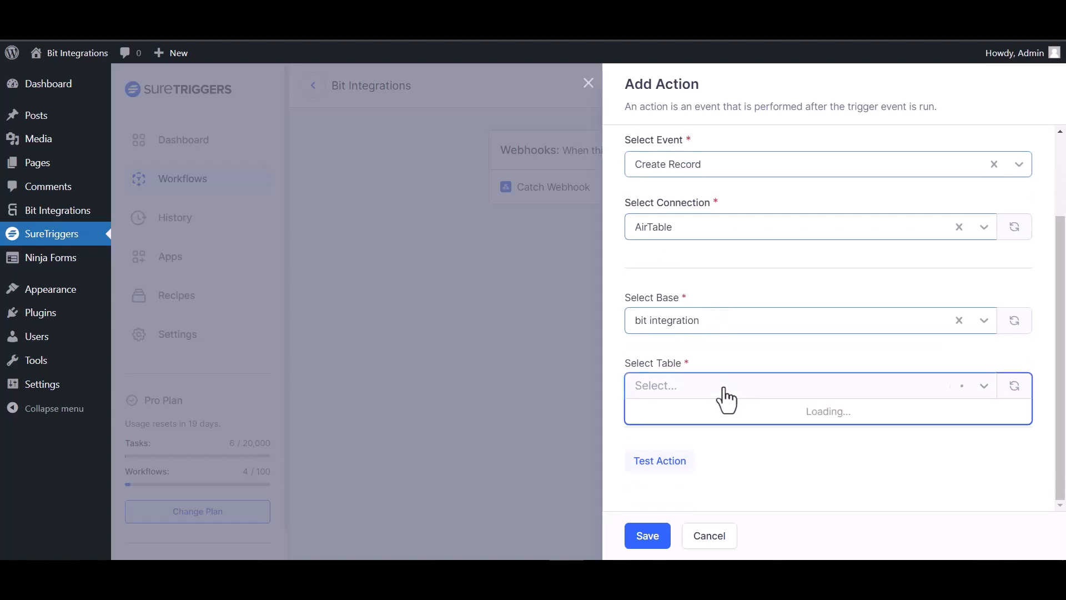
pyautogui.click(688, 413)
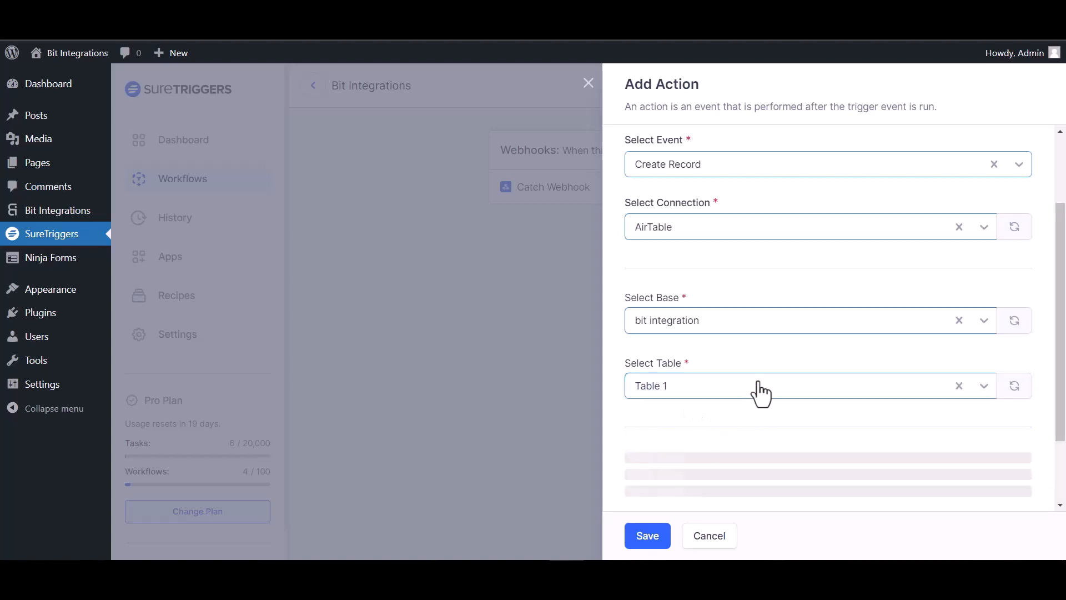
# Map webhook field 35 to Name and field 23 to Email, then test the AirTable action
pyautogui.scroll(-3, 1016, 357)
pyautogui.click(1012, 332)
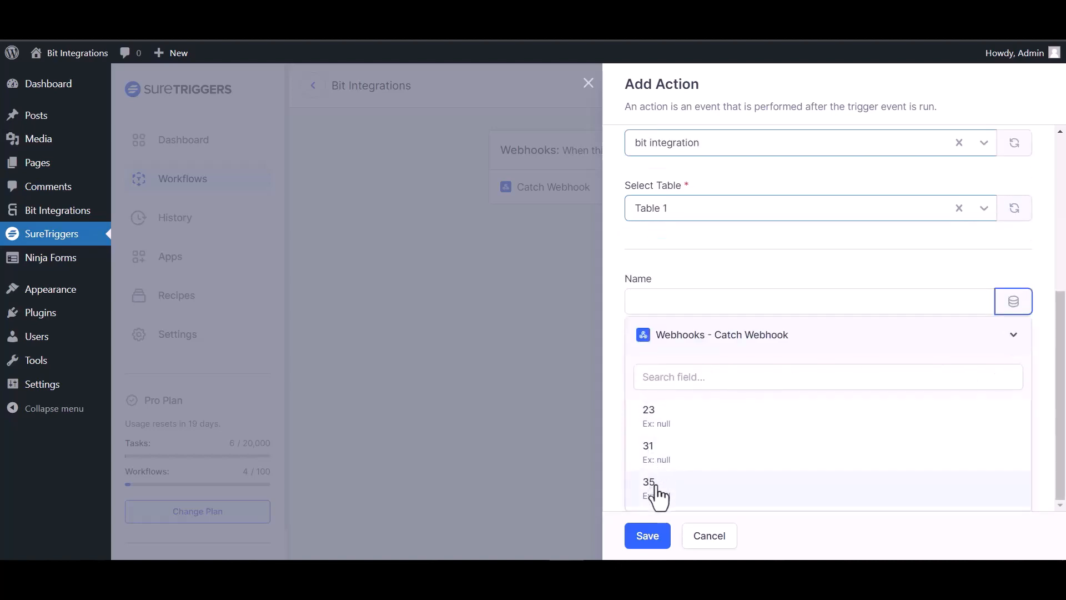
pyautogui.click(659, 495)
pyautogui.click(1016, 405)
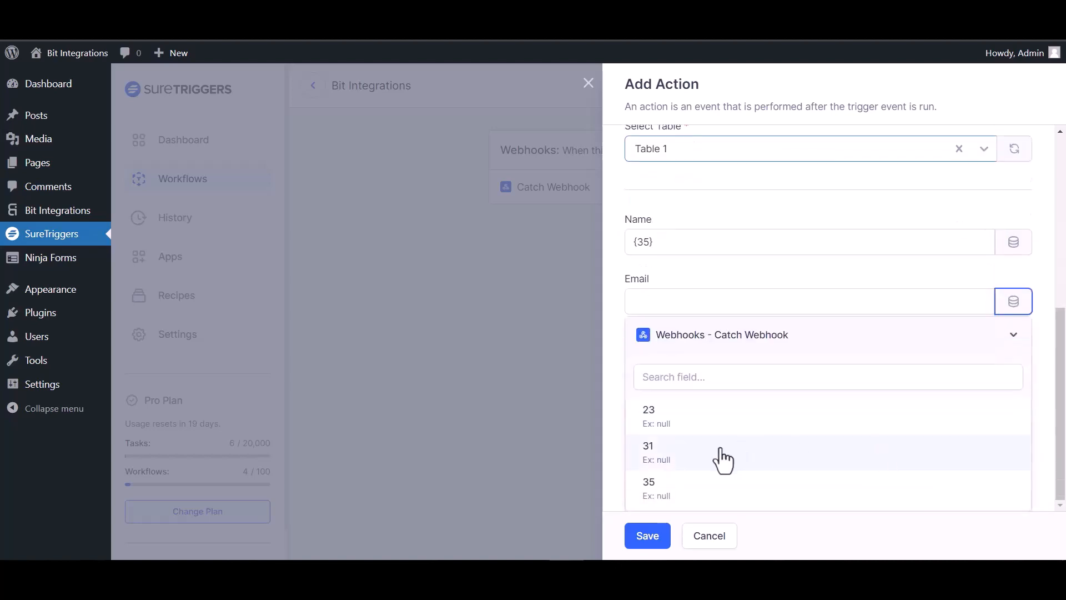
pyautogui.click(666, 428)
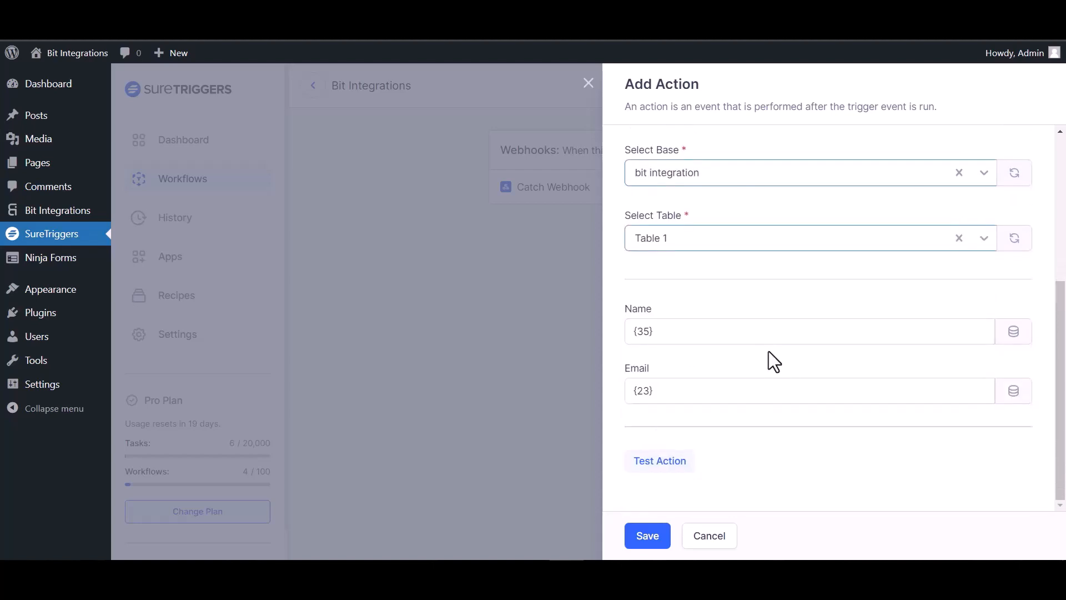
pyautogui.click(674, 465)
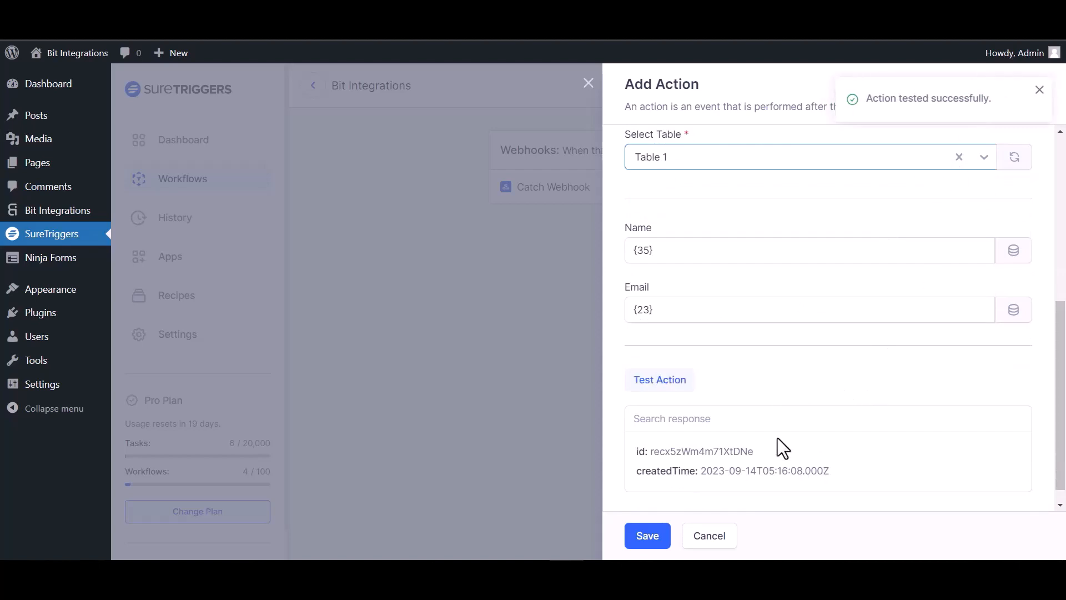
# Save the AirTable Create Record action and publish the workflow
pyautogui.click(647, 536)
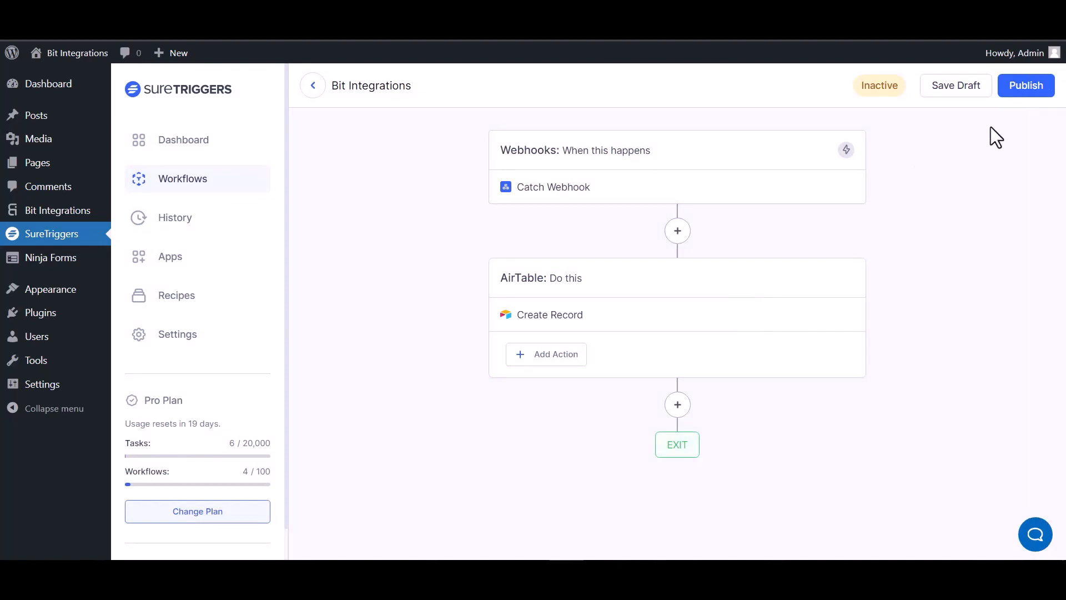
pyautogui.click(1023, 91)
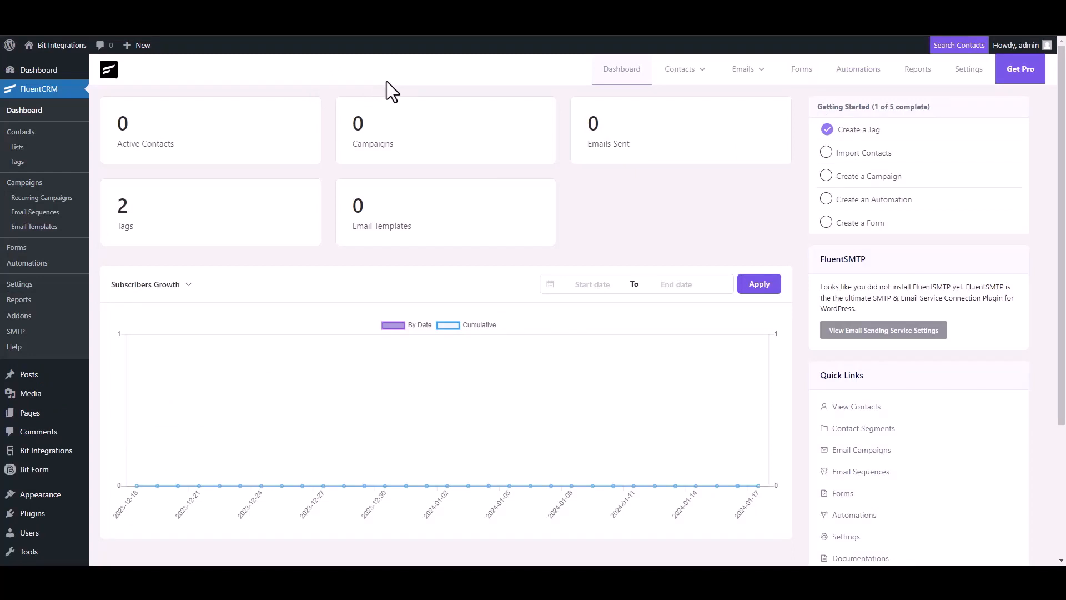
# Add a FluentCRM contact named 'Bit Integration' with the support e-mail address and phone number
pyautogui.click(688, 70)
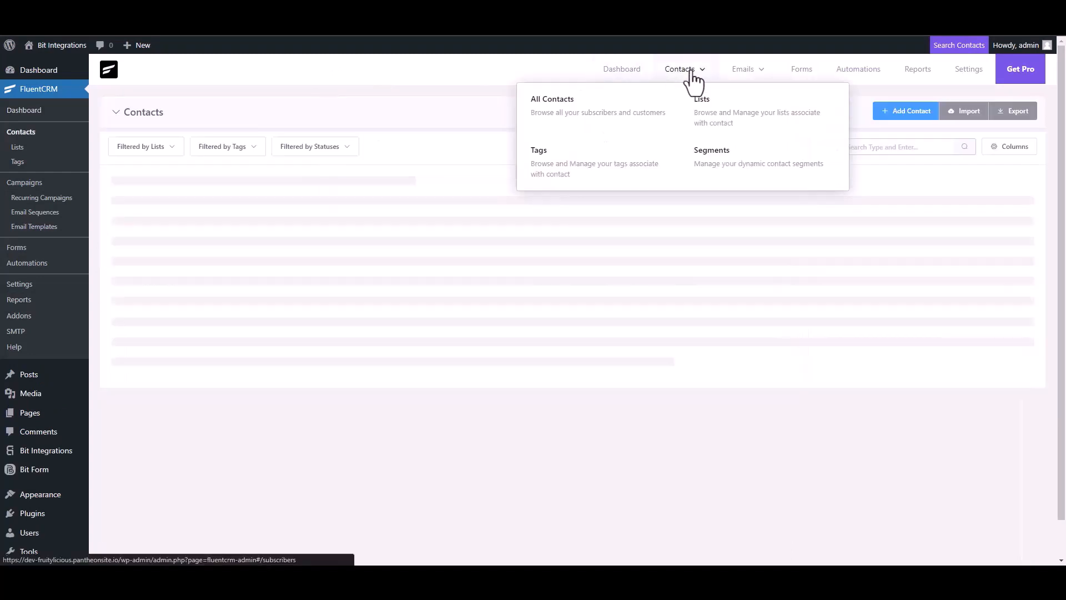
pyautogui.click(888, 115)
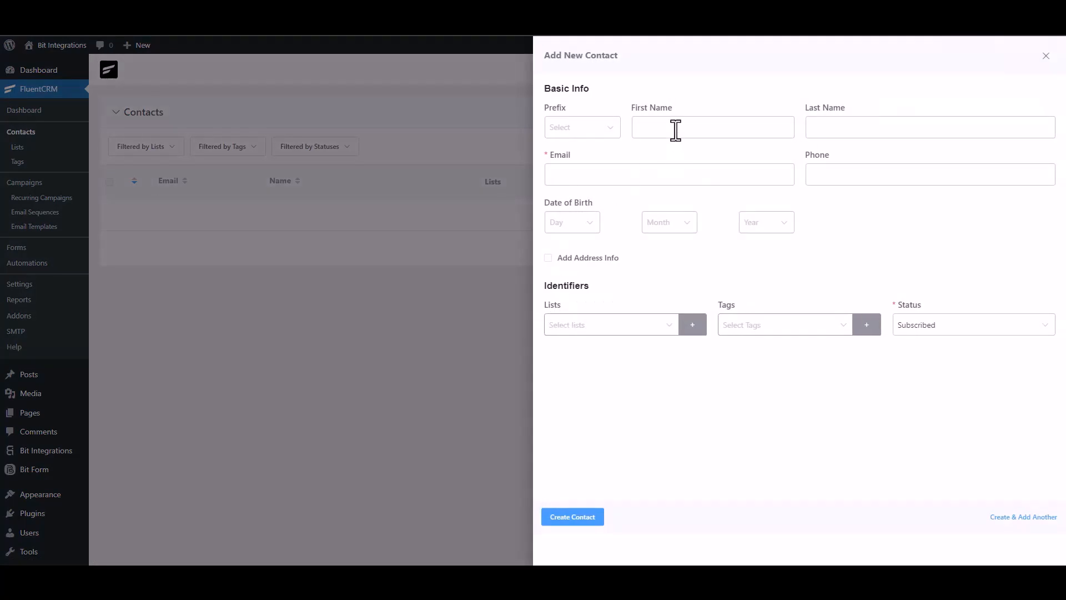
pyautogui.click(676, 130)
pyautogui.write('Bit Integrations')
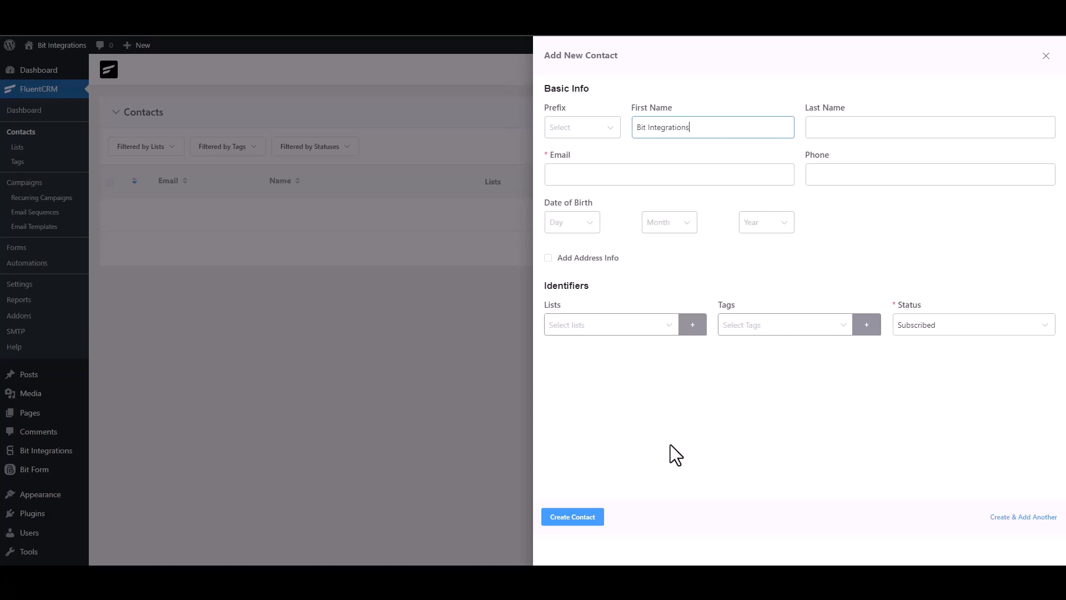
pyautogui.click(633, 174)
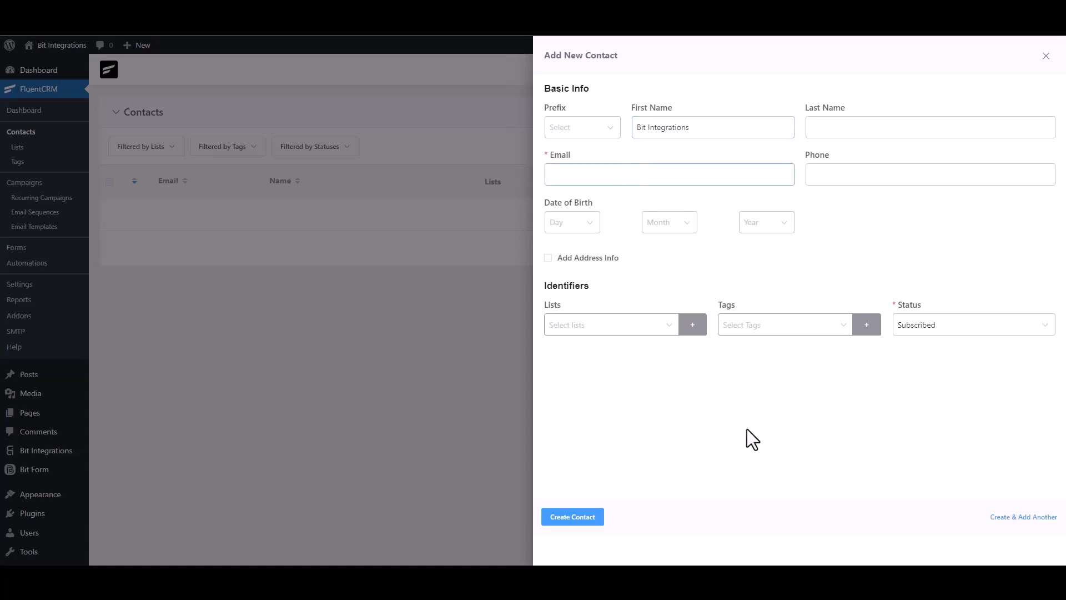
pyautogui.click(864, 172)
pyautogui.write('444555666')
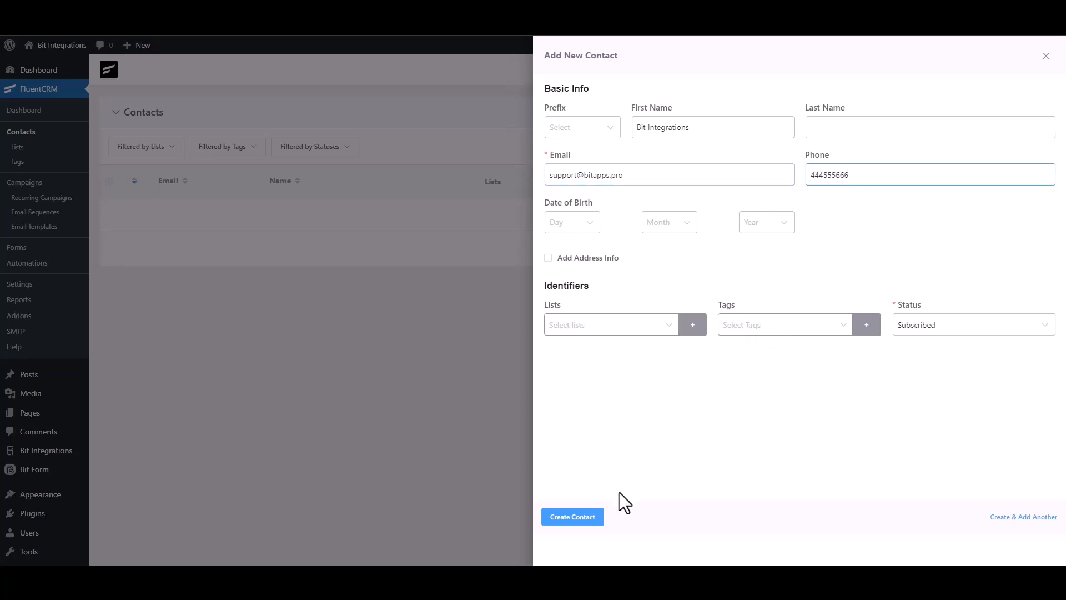
pyautogui.click(580, 517)
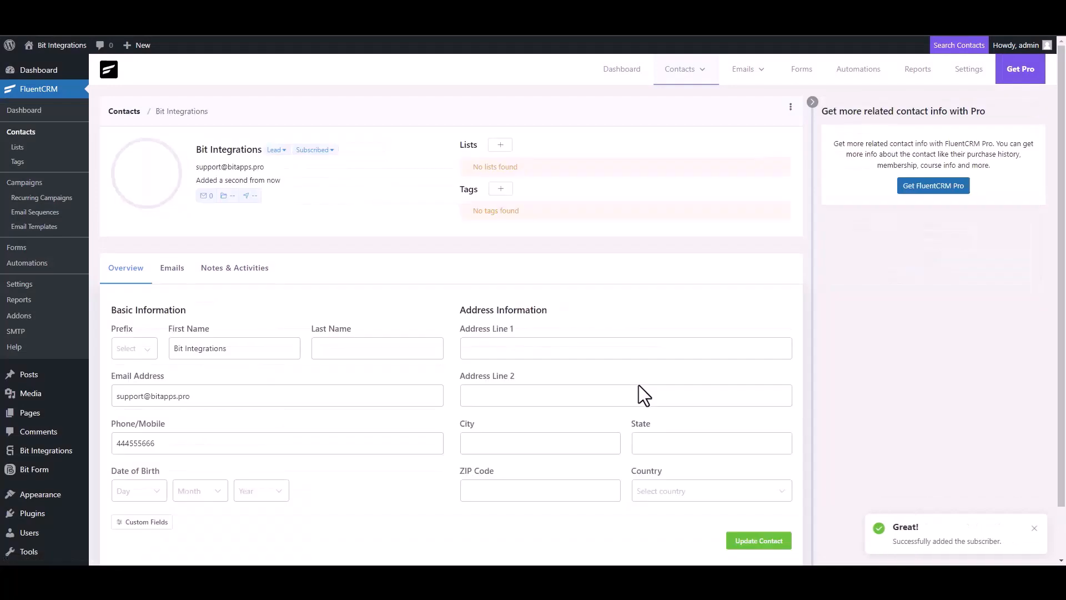